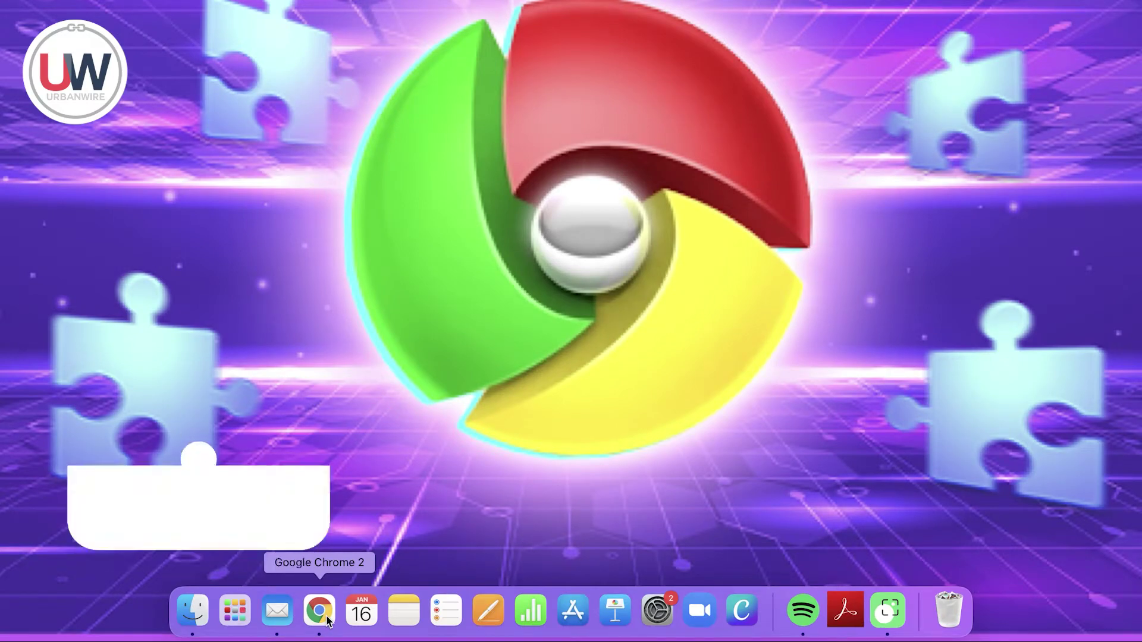
- Launch Google Chrome from the macOS Dock to a New Tab page
{"action": "left_click", "coordinate": [328, 618]}
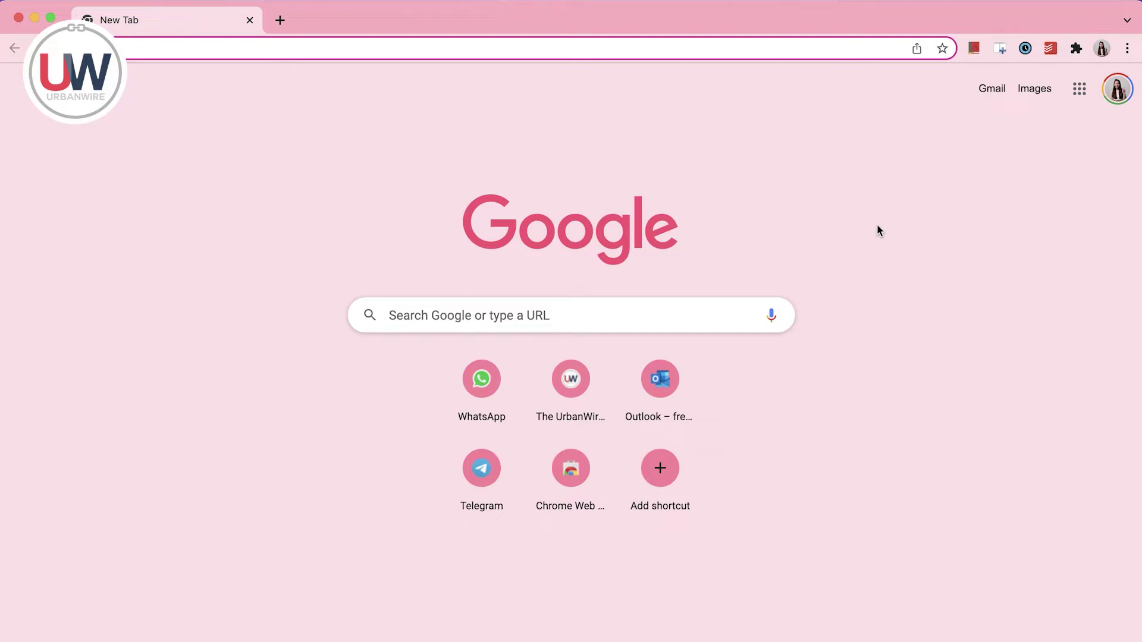
- Check the installed extensions list, then go to the Chrome Web Store's extensions page
{"action": "left_click", "coordinate": [1076, 48]}
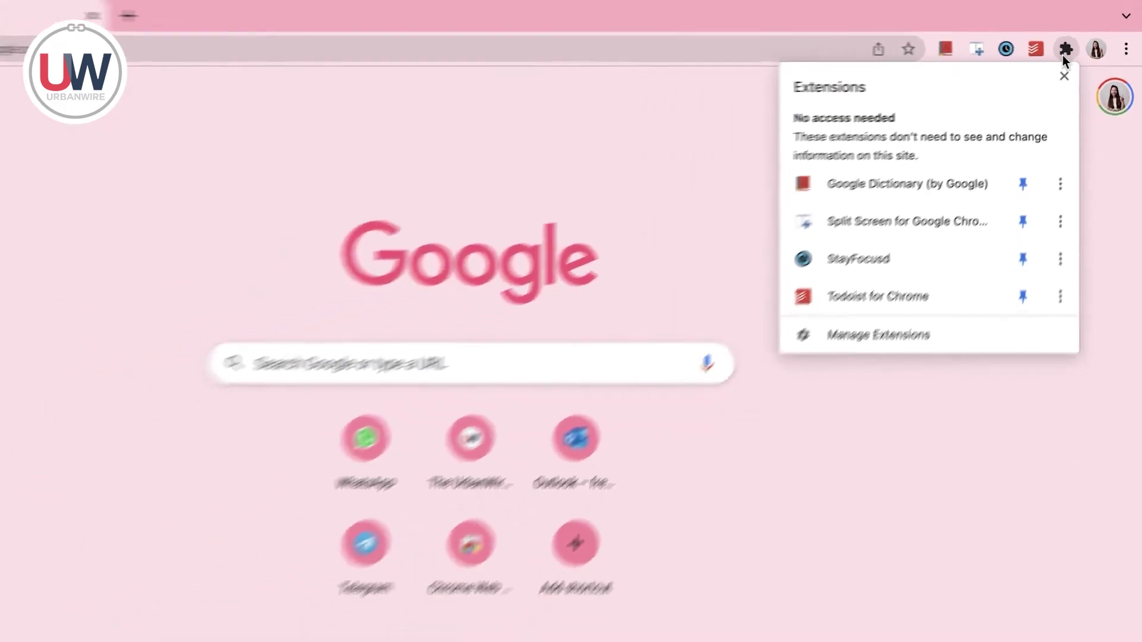
{"action": "left_click", "coordinate": [536, 506]}
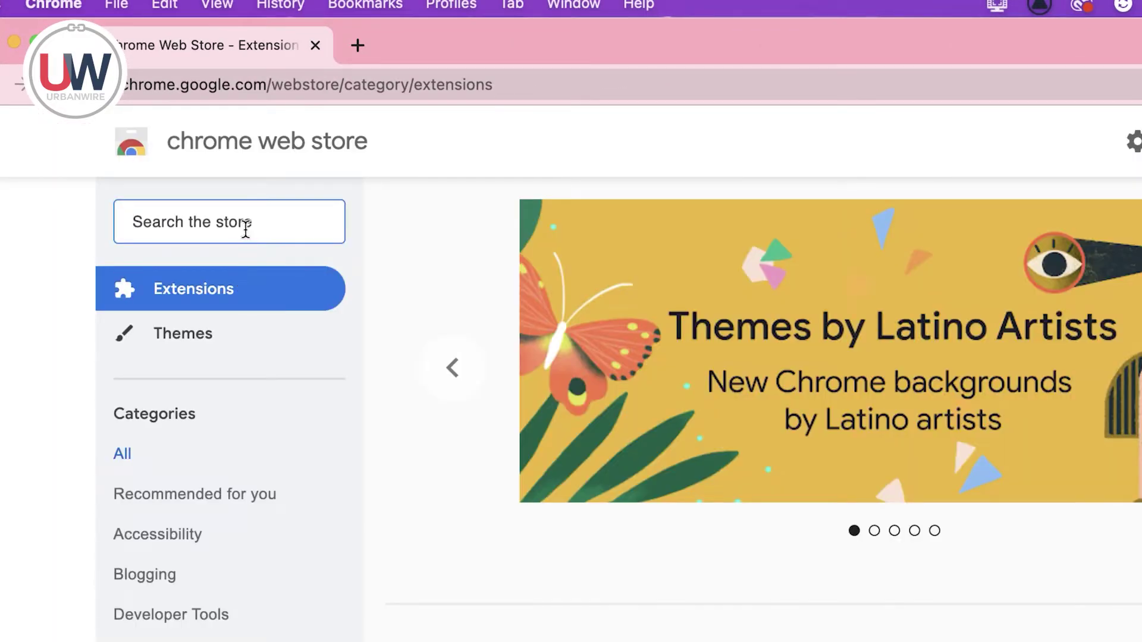
- Search the Chrome Web Store for 'alphatext' and add the AlphaText extension to Chrome
{"action": "left_click", "coordinate": [243, 231]}
{"action": "type", "text": "alphatext"}
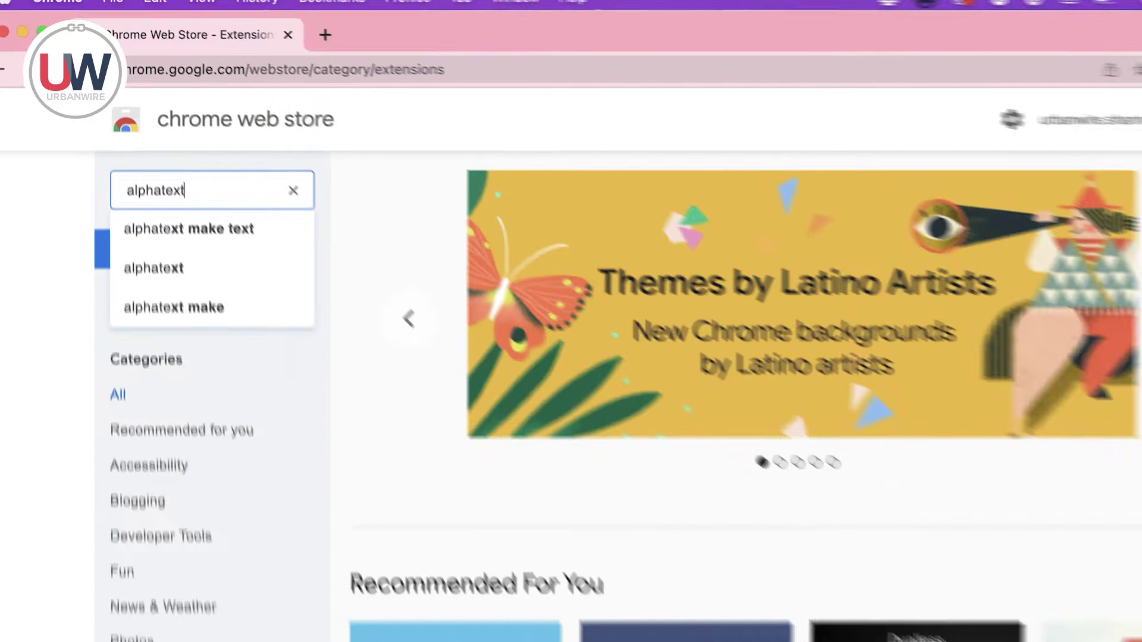
{"action": "key", "text": "Return"}
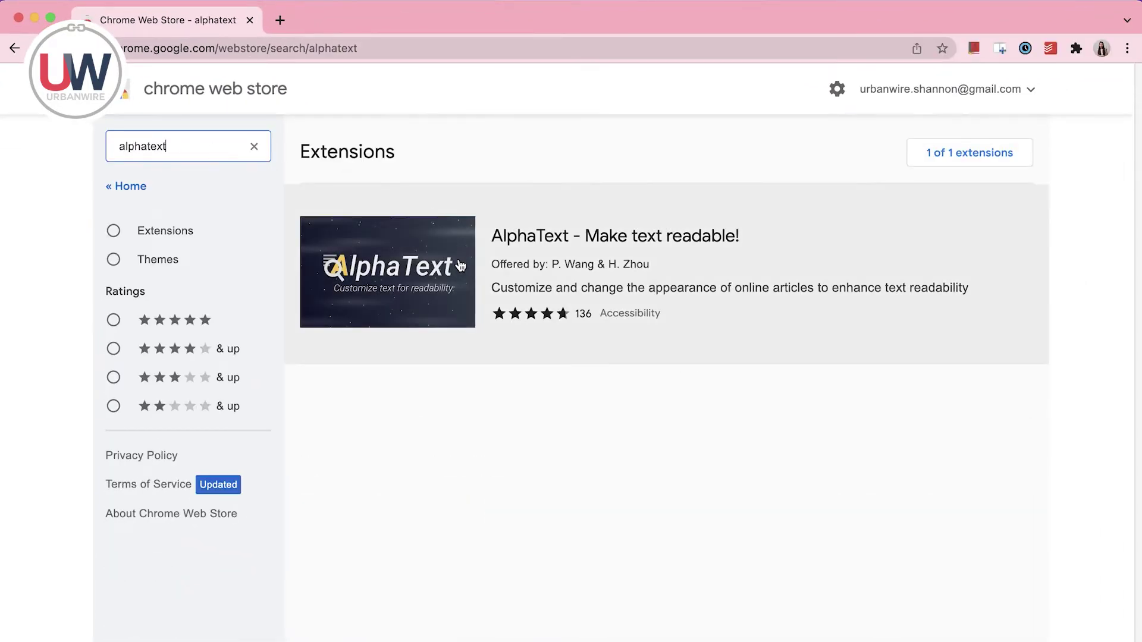
{"action": "left_click", "coordinate": [458, 262]}
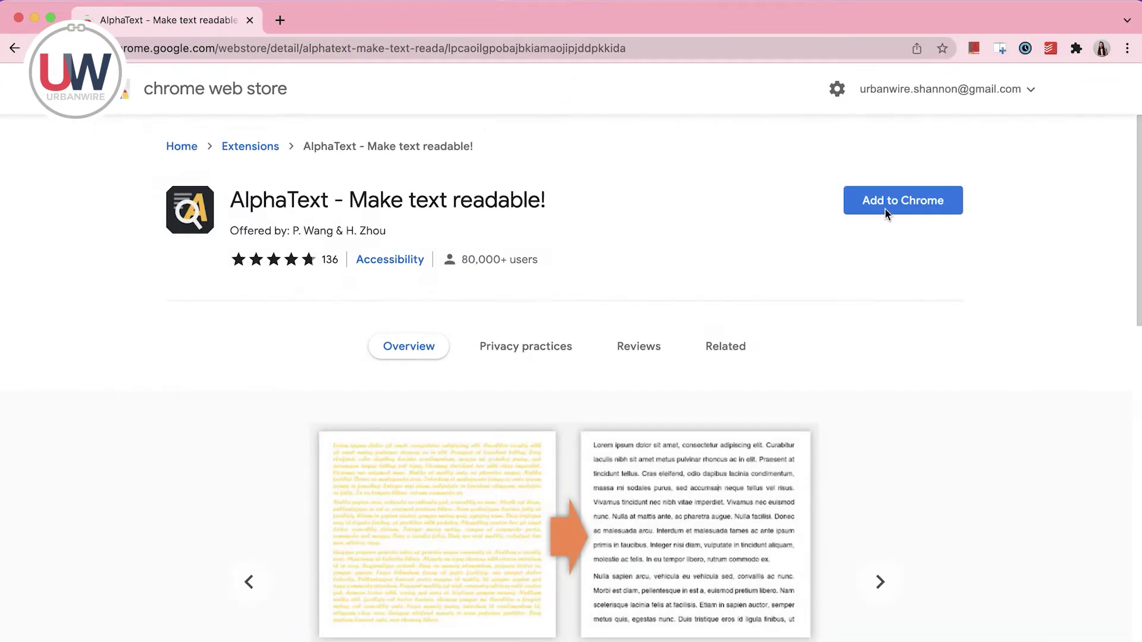
{"action": "left_click", "coordinate": [886, 207]}
{"action": "left_click", "coordinate": [691, 402]}
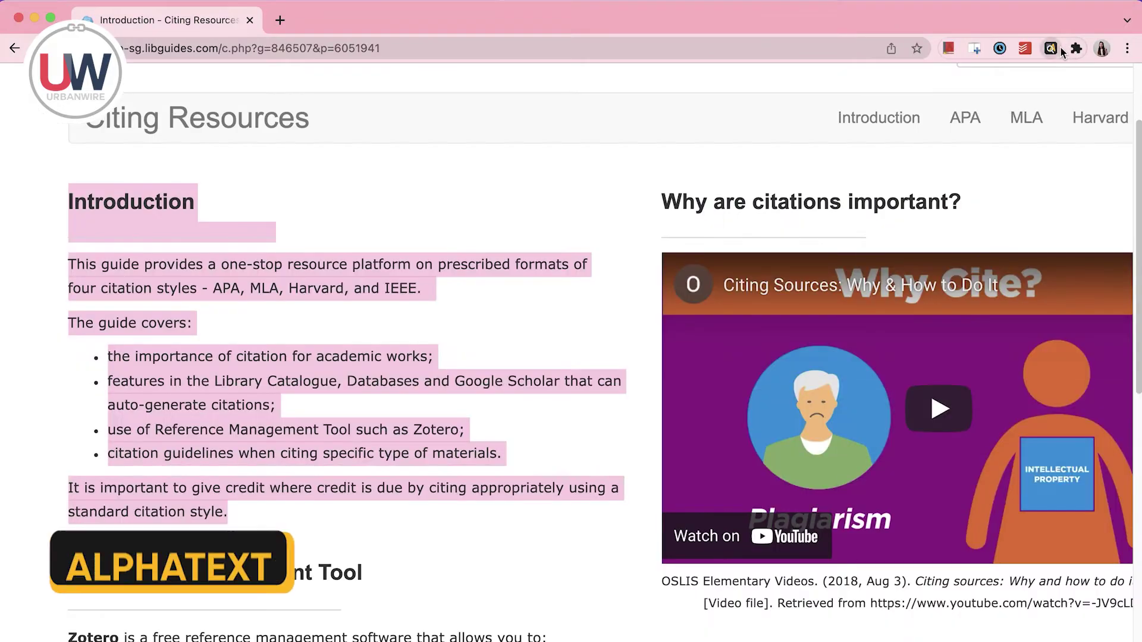
- Use AlphaText Quick Styles to set text size 20, Tahoma font, line height 2, beige background
{"action": "left_click", "coordinate": [1059, 47]}
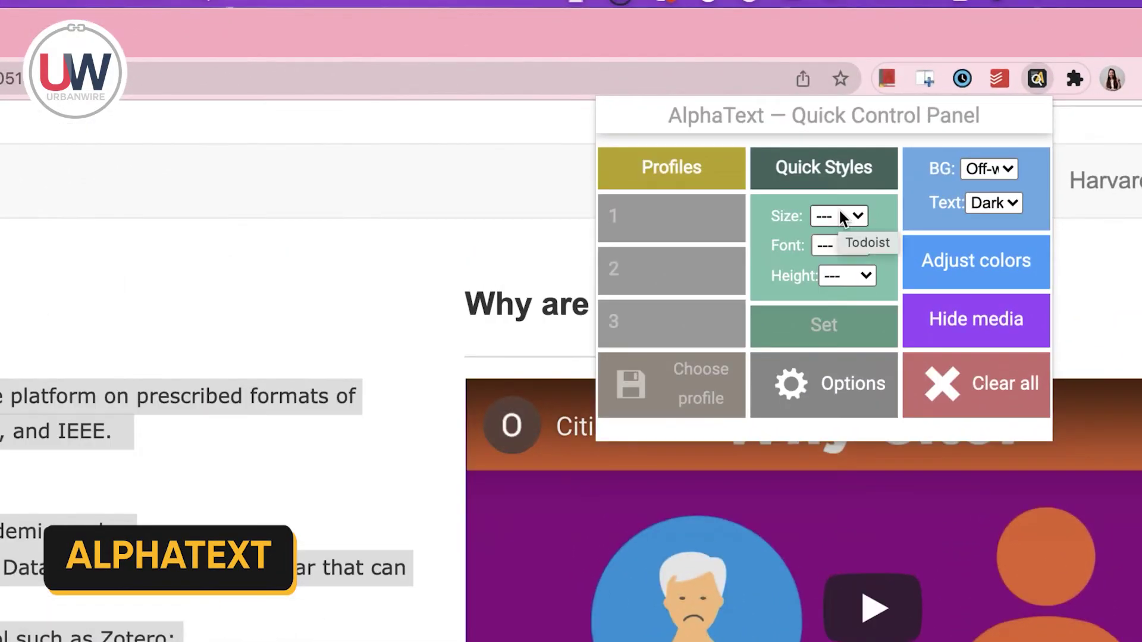
{"action": "left_click", "coordinate": [842, 218]}
{"action": "left_click", "coordinate": [831, 344]}
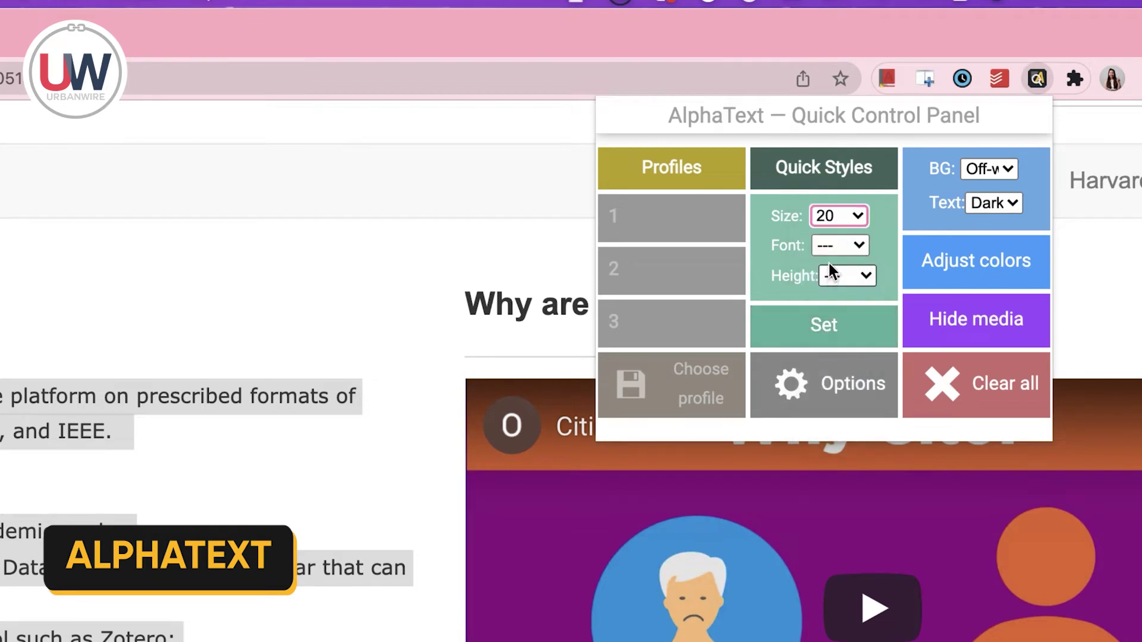
{"action": "left_click", "coordinate": [830, 248]}
{"action": "left_click", "coordinate": [857, 401]}
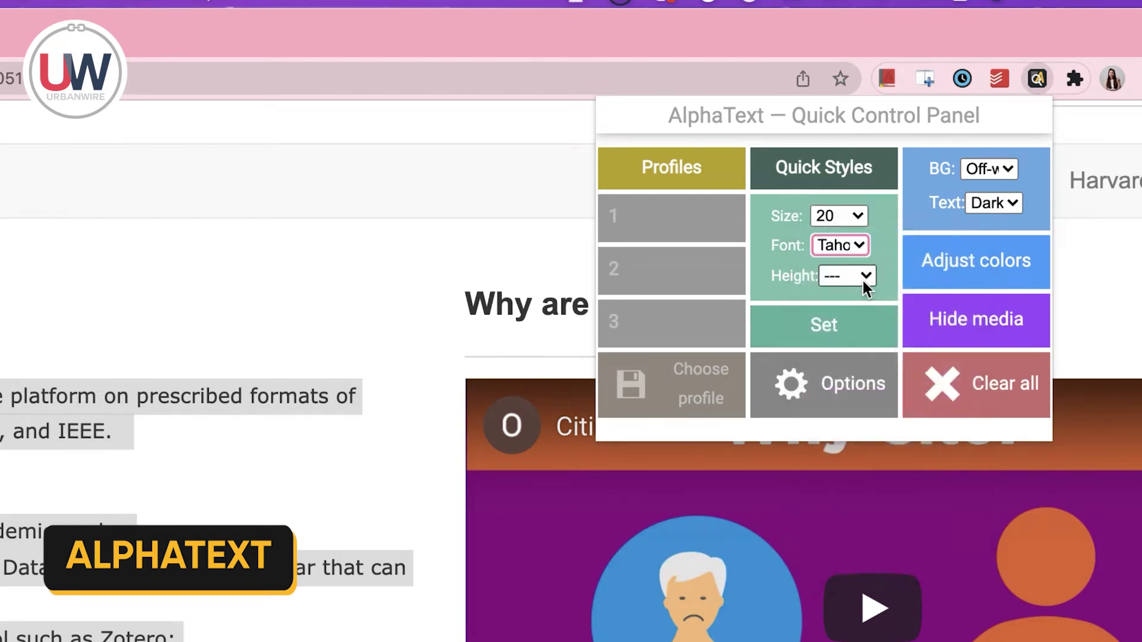
{"action": "left_click", "coordinate": [862, 277]}
{"action": "left_click", "coordinate": [846, 374]}
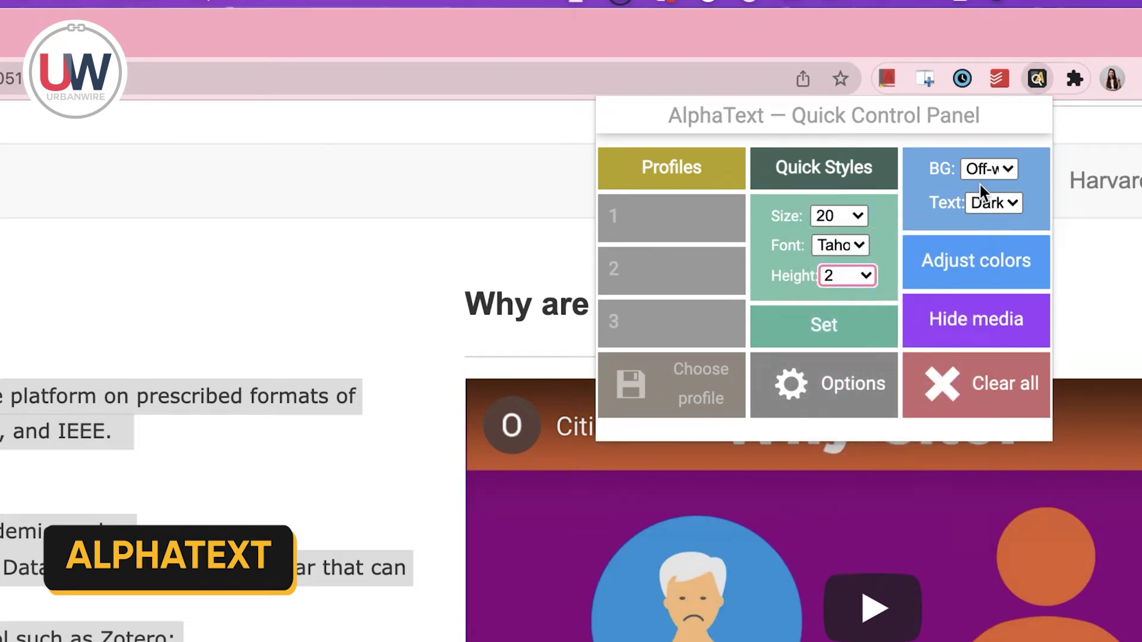
{"action": "left_click", "coordinate": [981, 171]}
{"action": "left_click", "coordinate": [993, 233]}
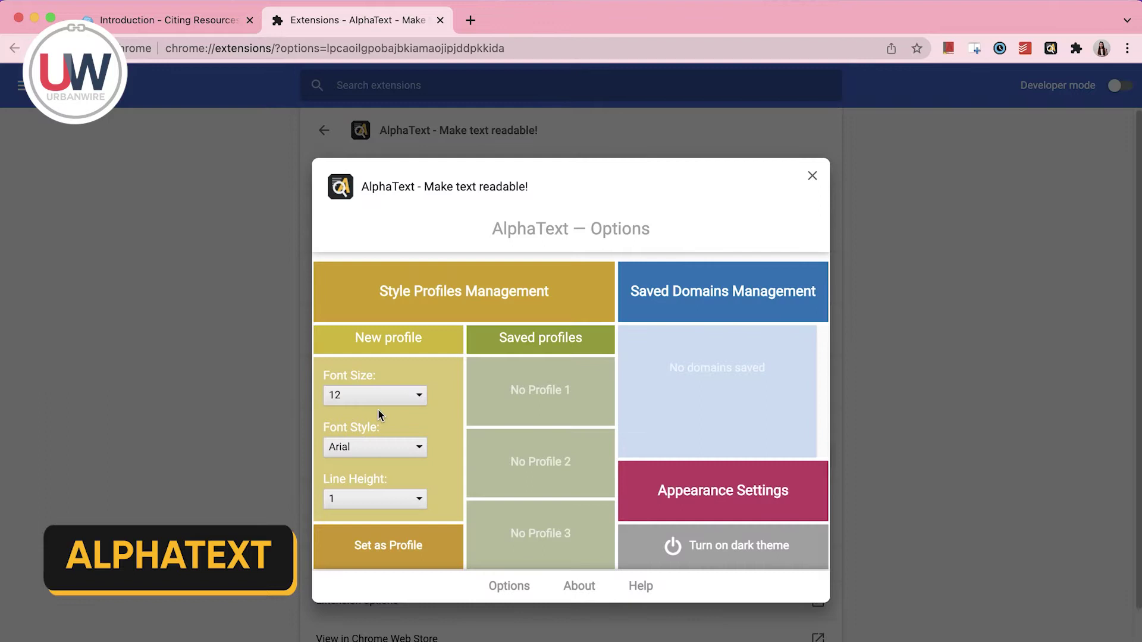
- Save an AlphaText Profile 1 with font size 18, Tahoma font and line height 2
{"action": "left_click", "coordinate": [370, 399]}
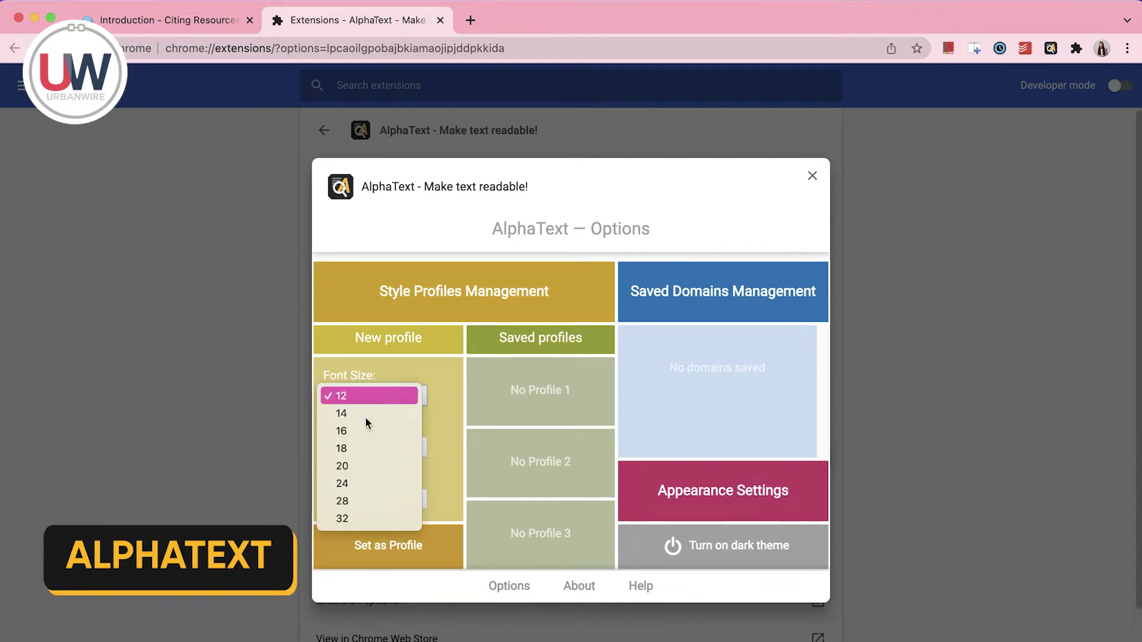
{"action": "left_click", "coordinate": [356, 450]}
{"action": "left_click", "coordinate": [356, 448]}
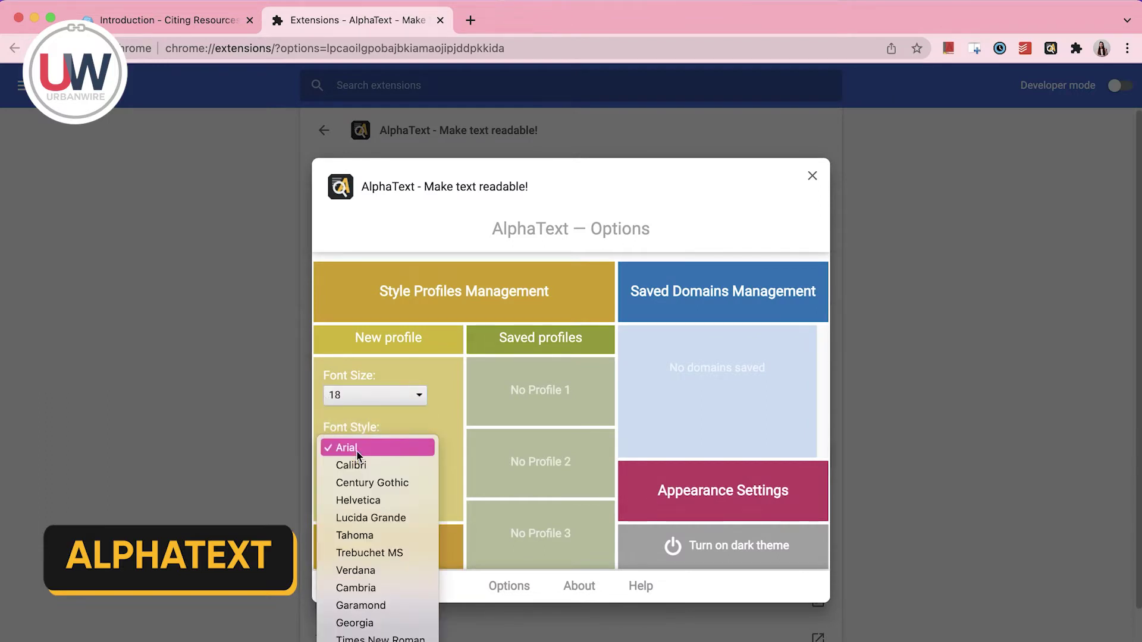
{"action": "left_click", "coordinate": [354, 534]}
{"action": "left_click", "coordinate": [366, 497]}
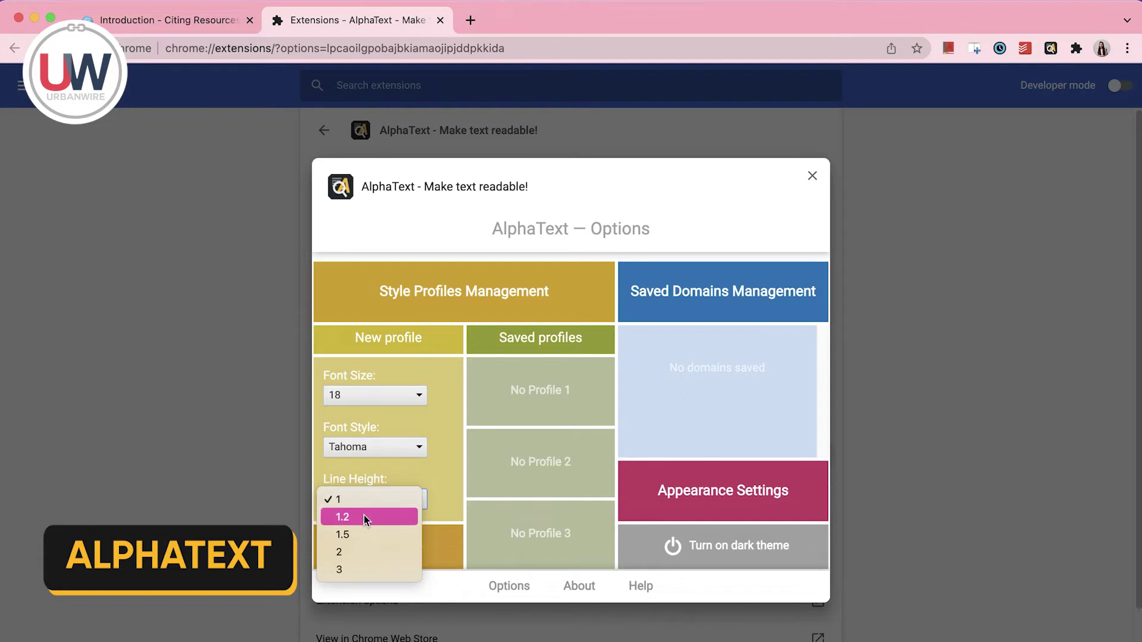
{"action": "left_click", "coordinate": [348, 548]}
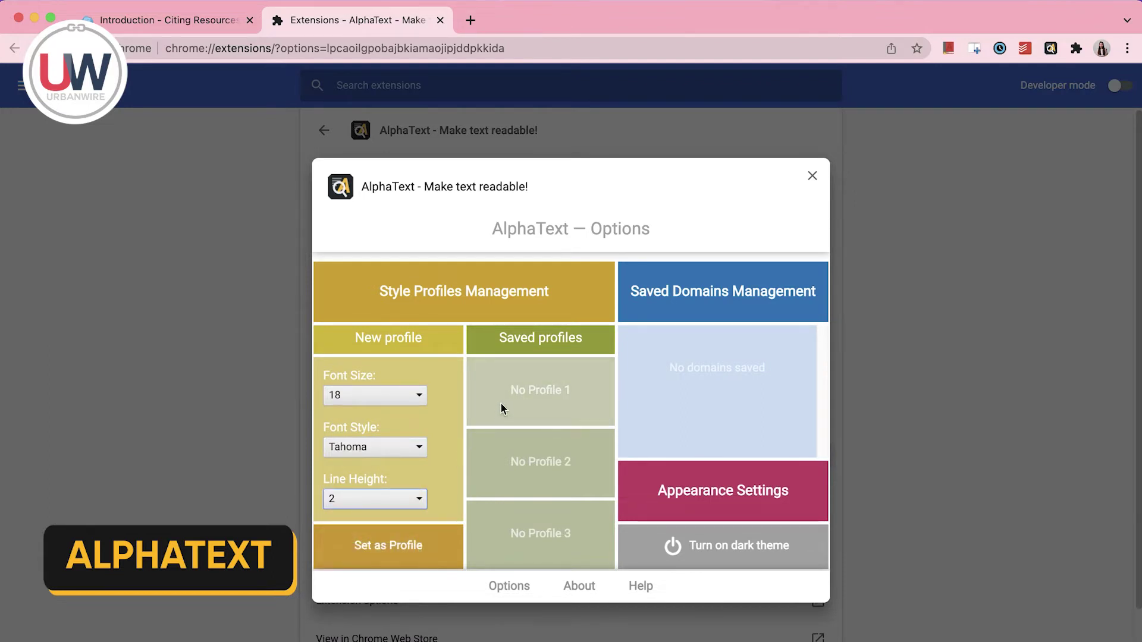
{"action": "left_click", "coordinate": [386, 559]}
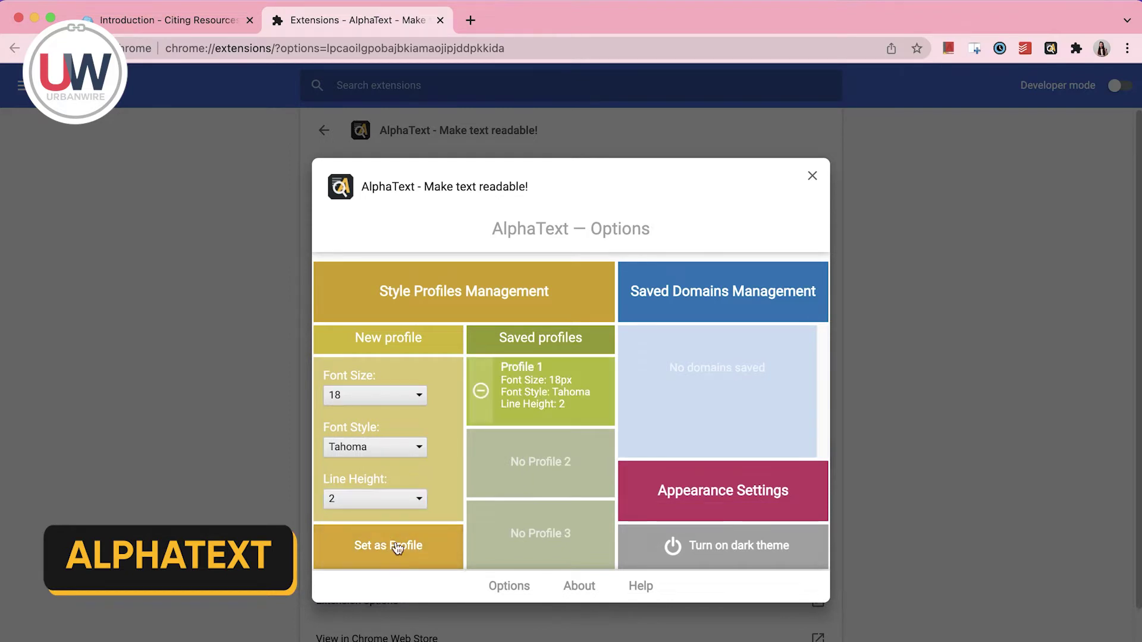
- Activate Profile 1 on the Citing Resources page so its highlights turn grey
{"action": "left_click", "coordinate": [202, 18]}
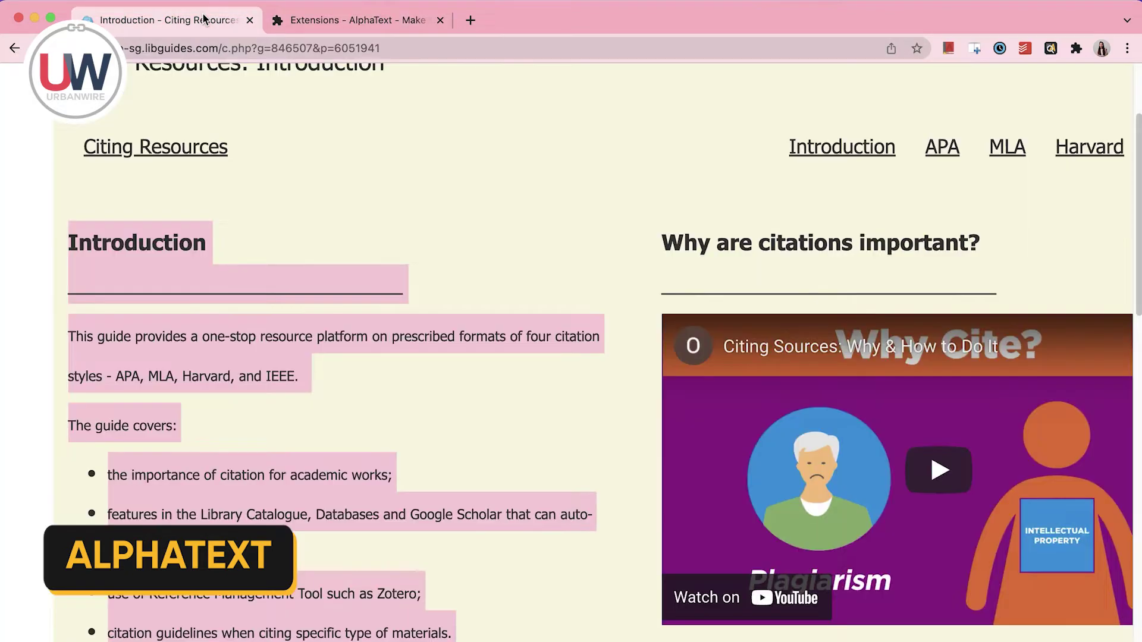
{"action": "left_click", "coordinate": [1050, 48]}
{"action": "left_click", "coordinate": [818, 148]}
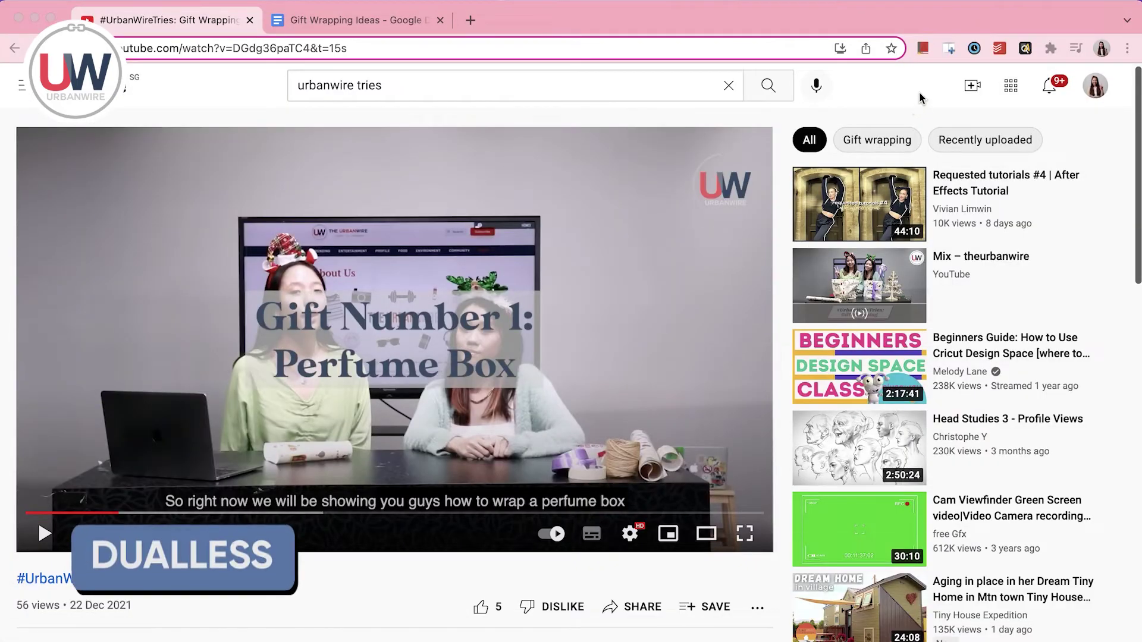
- Use the Dualless 1x2 layout to place the video and the Gift Wrapping Ideas doc side by side
{"action": "left_click", "coordinate": [949, 49]}
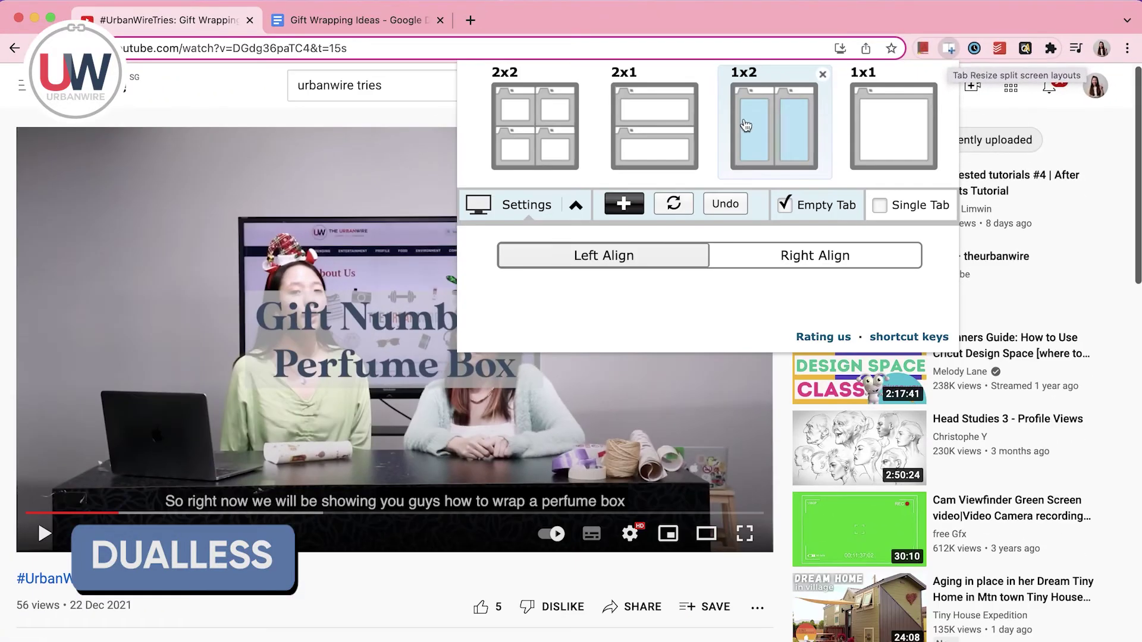
{"action": "left_click", "coordinate": [745, 124]}
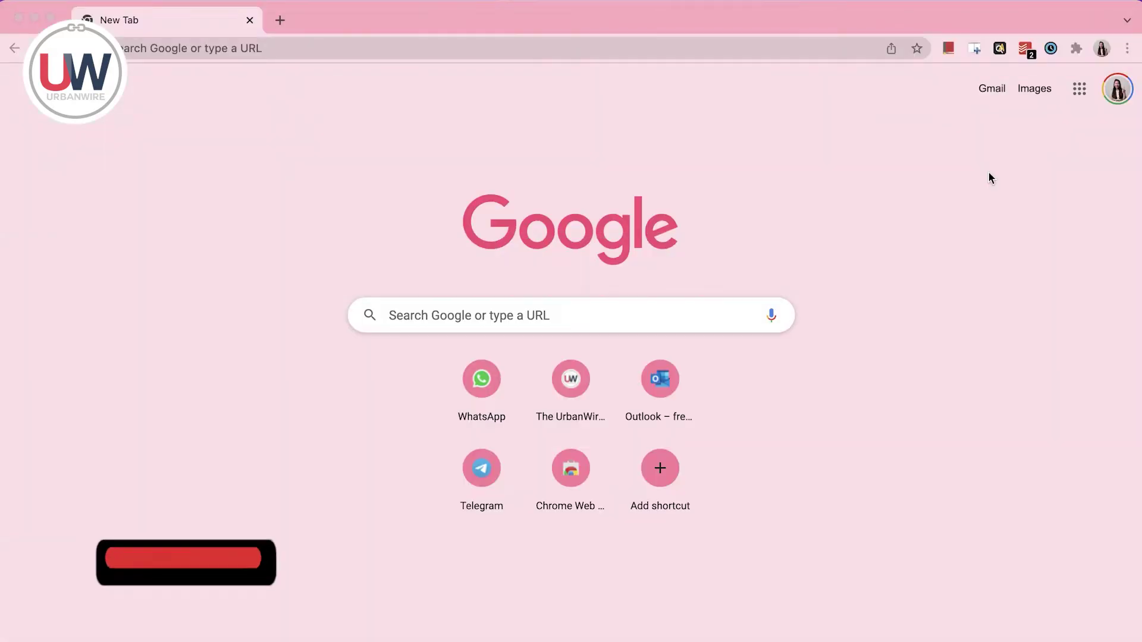
- Sign in to Todoist with Google and add an 'Email sponsors' task to Today
{"action": "left_click", "coordinate": [1030, 42]}
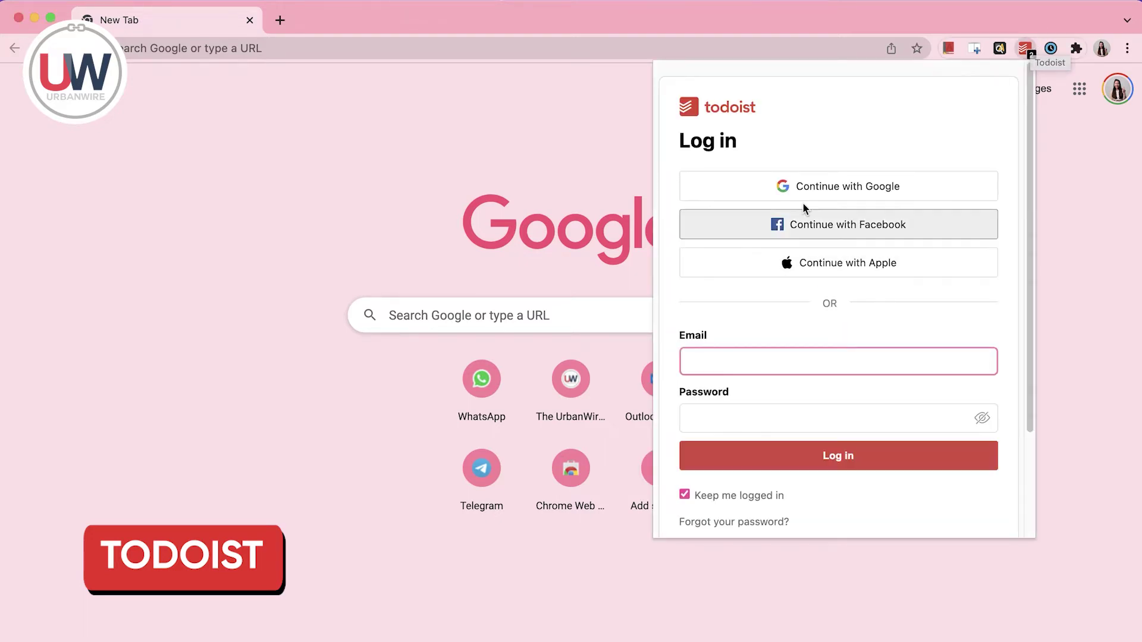
{"action": "left_click", "coordinate": [805, 188]}
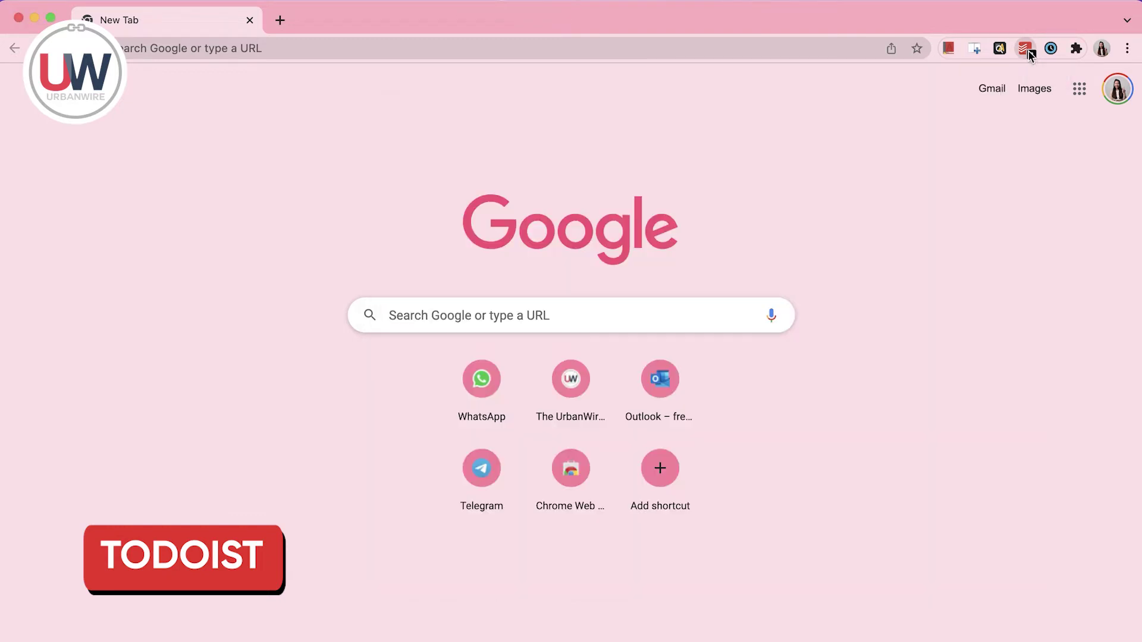
{"action": "left_click", "coordinate": [1027, 50]}
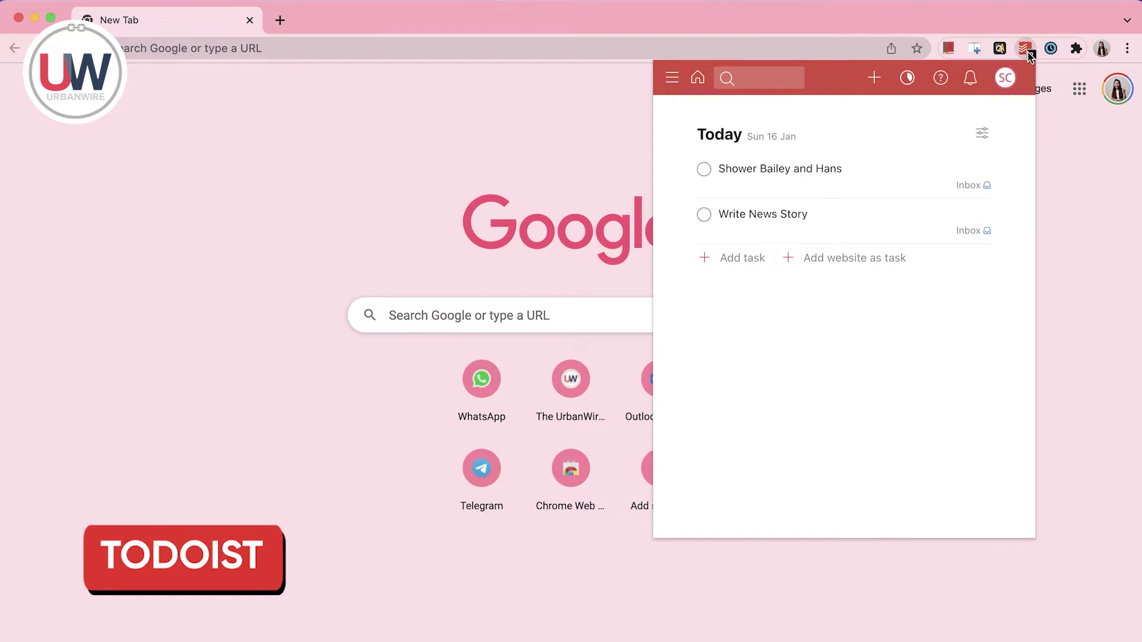
{"action": "left_click", "coordinate": [739, 258]}
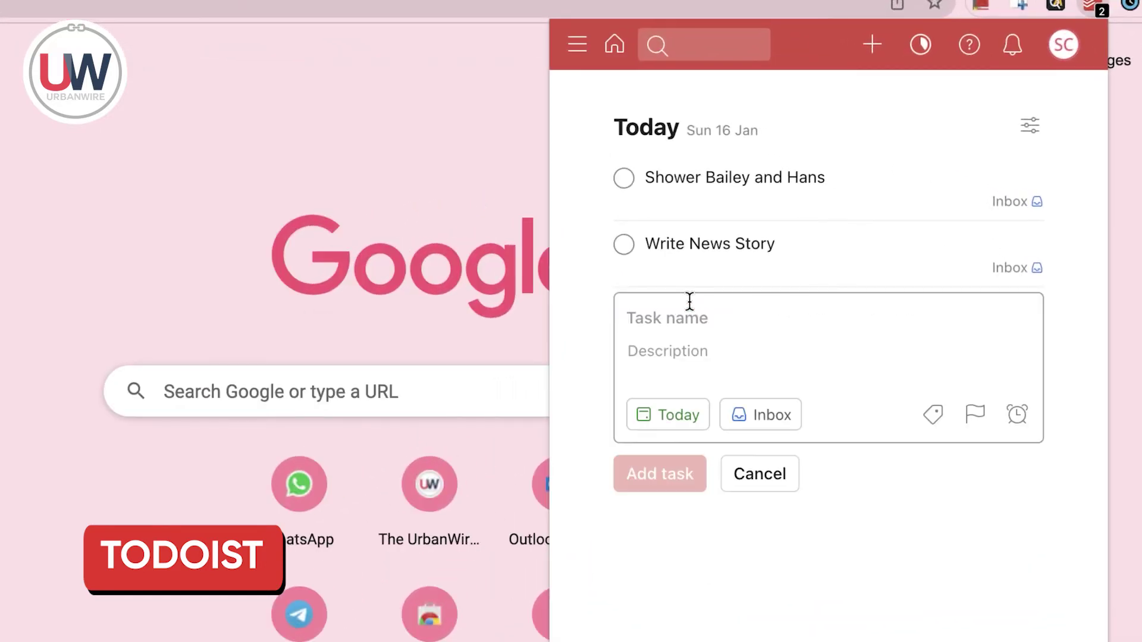
{"action": "type", "text": "Em"}
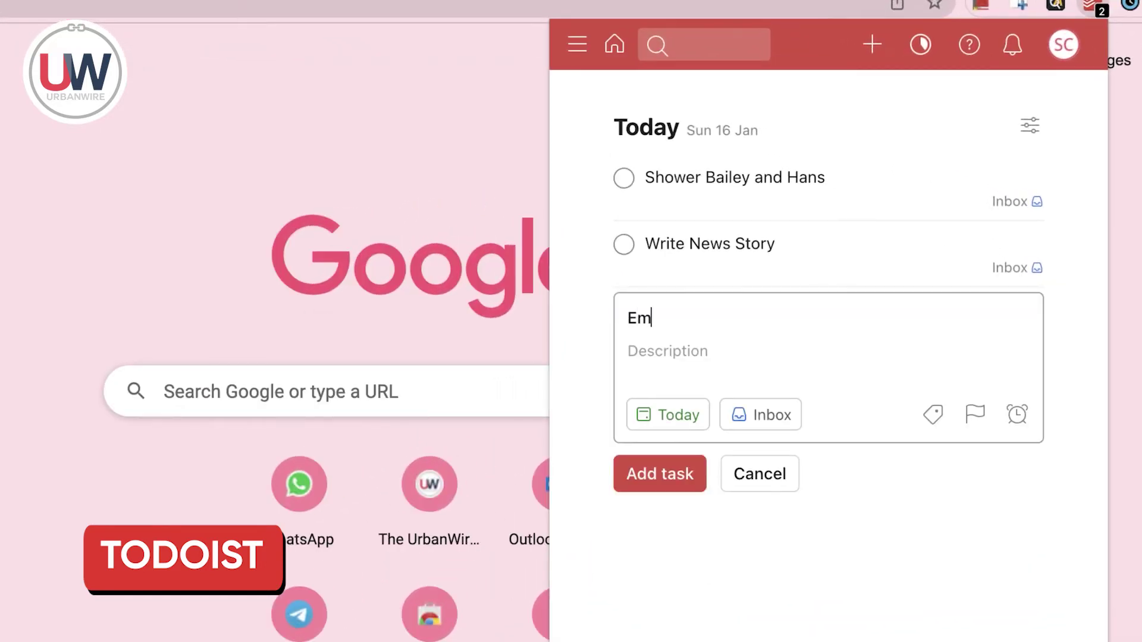
{"action": "type", "text": "ail sponsors"}
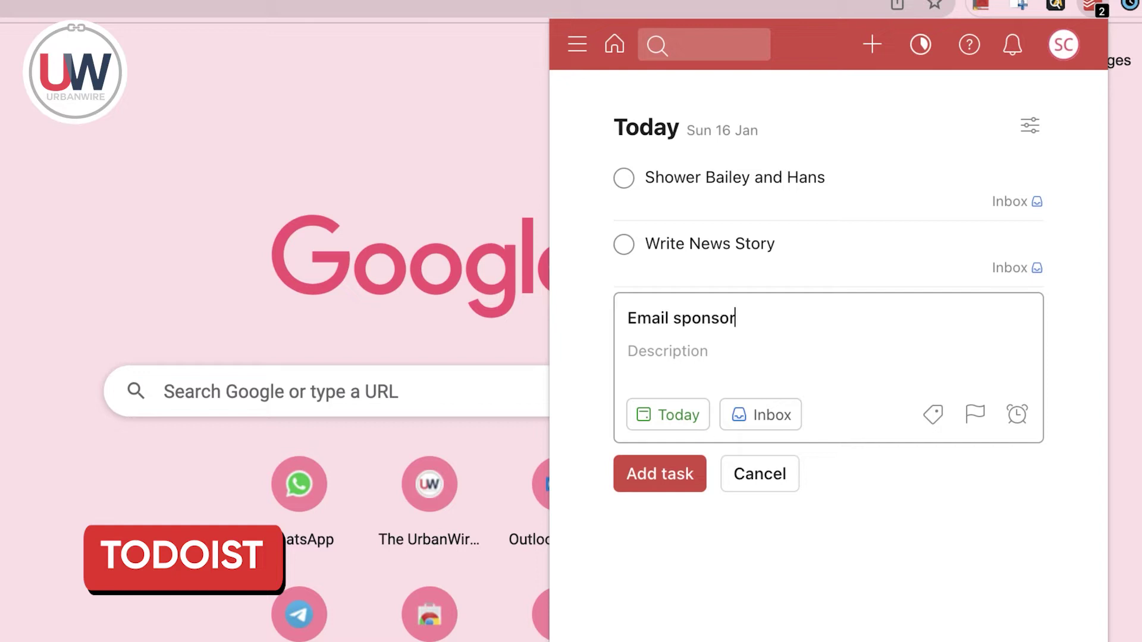
{"action": "left_click", "coordinate": [651, 474]}
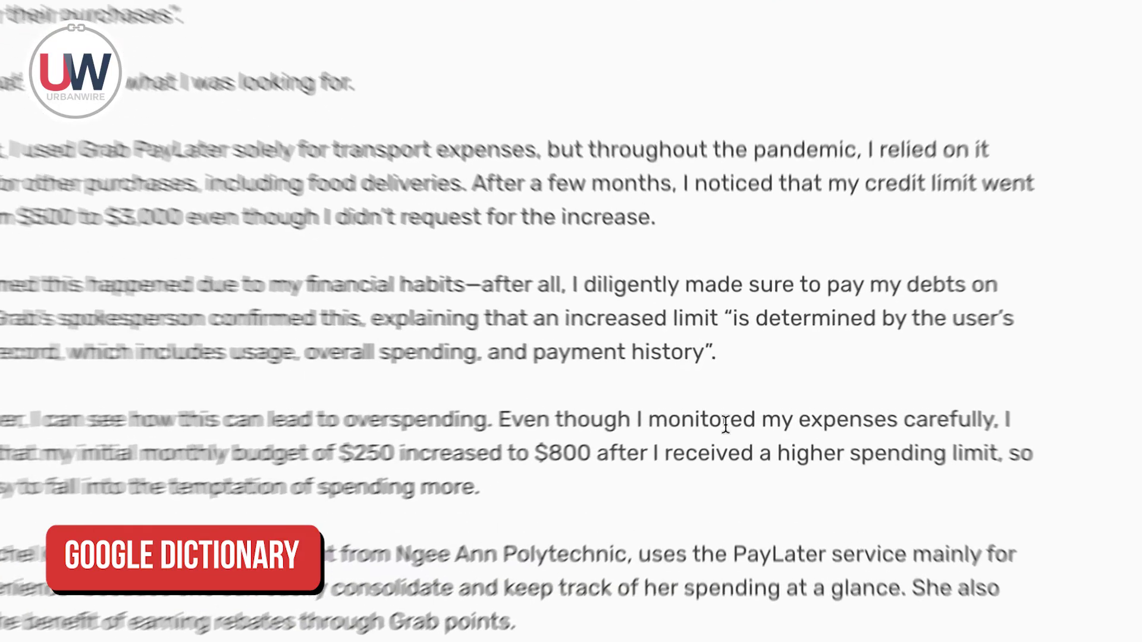
- Double-click 'monitored' for its definition, then look up 'journalism' in Google Dictionary
{"action": "double_click", "coordinate": [738, 409]}
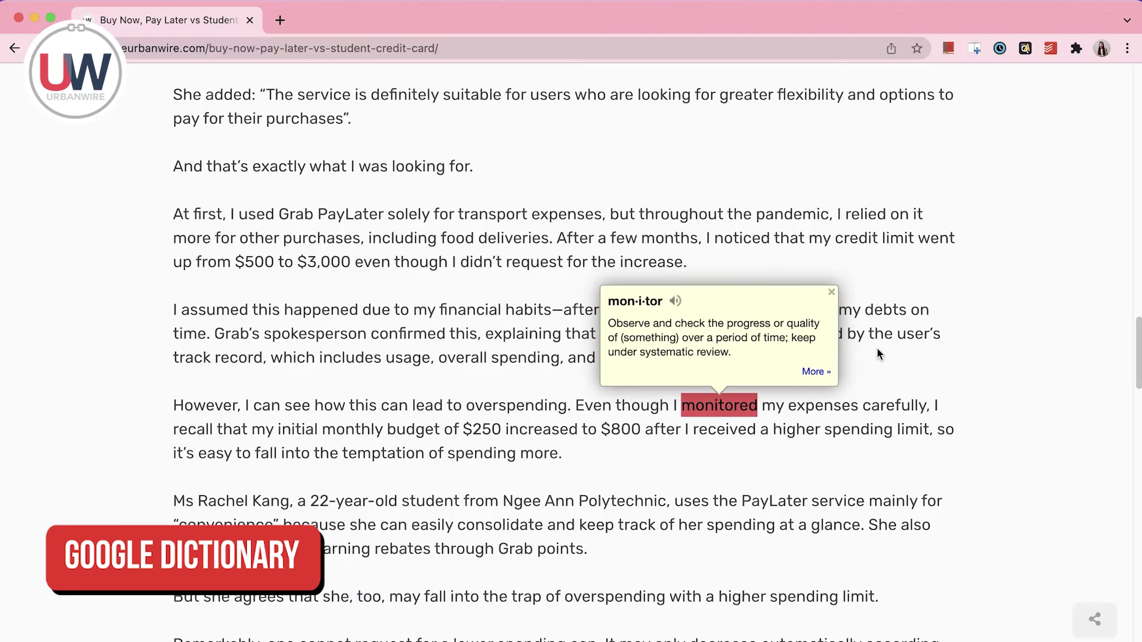
{"action": "left_click", "coordinate": [1107, 292]}
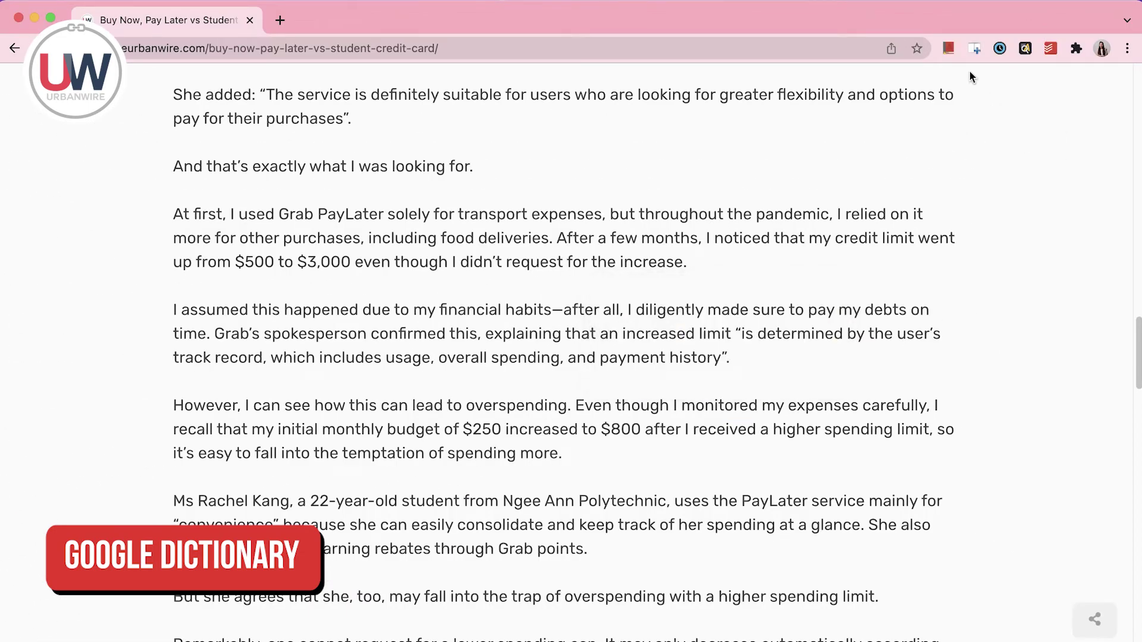
{"action": "left_click", "coordinate": [953, 53]}
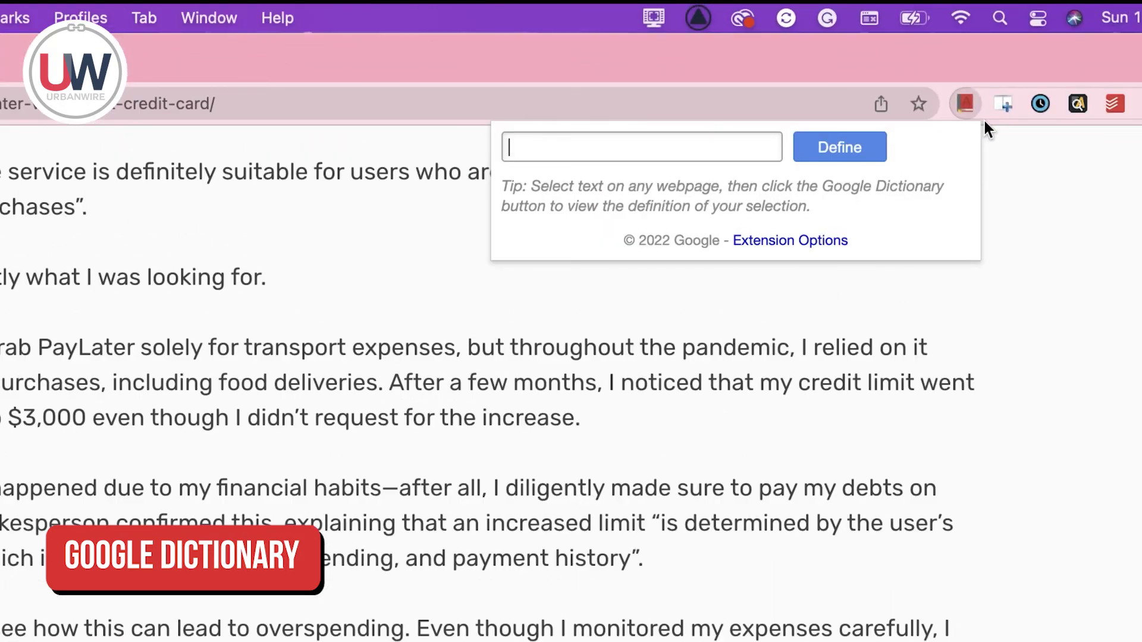
{"action": "type", "text": "journalism"}
{"action": "key", "text": "Return"}
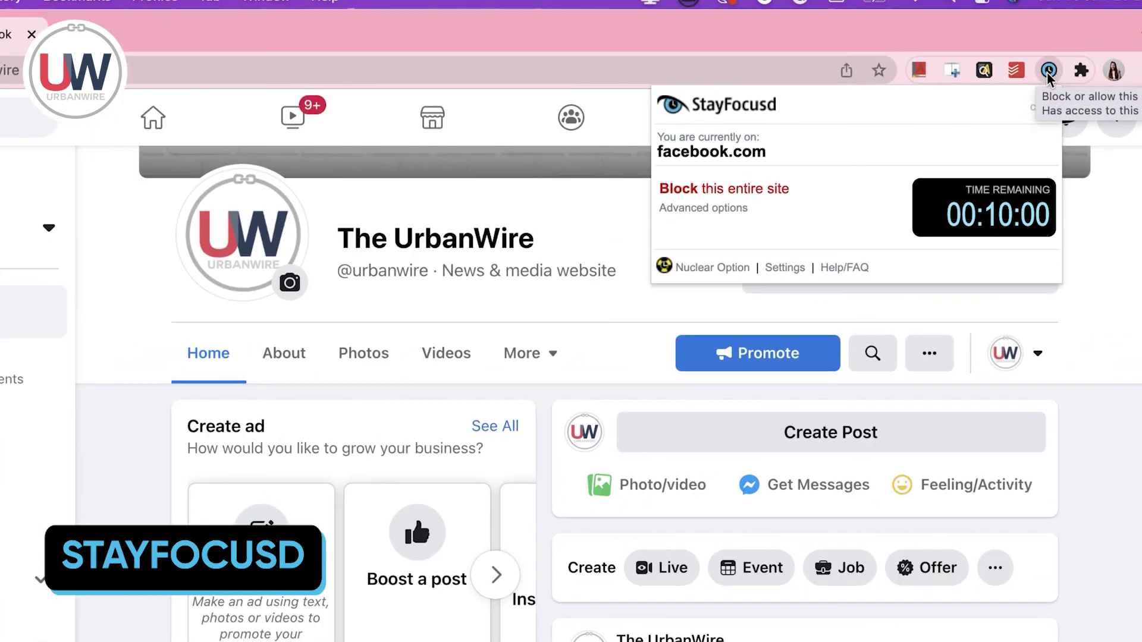
- Block all of facebook.com in StayFocusd and confirm its 10-minute allowance is counting down
{"action": "left_click", "coordinate": [725, 214]}
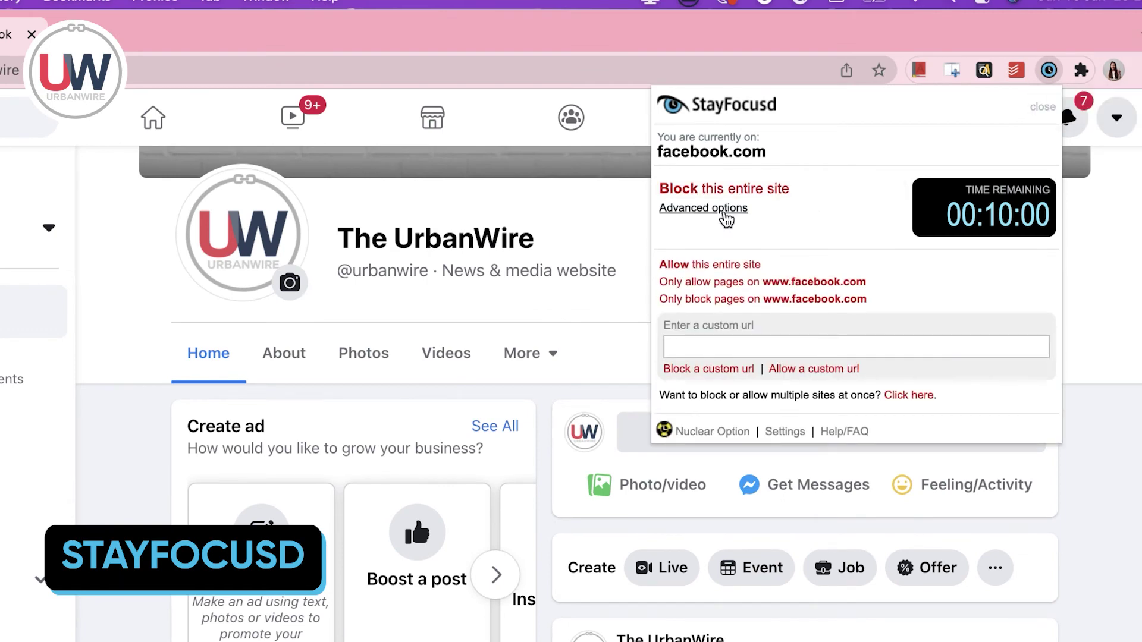
{"action": "left_click", "coordinate": [736, 191]}
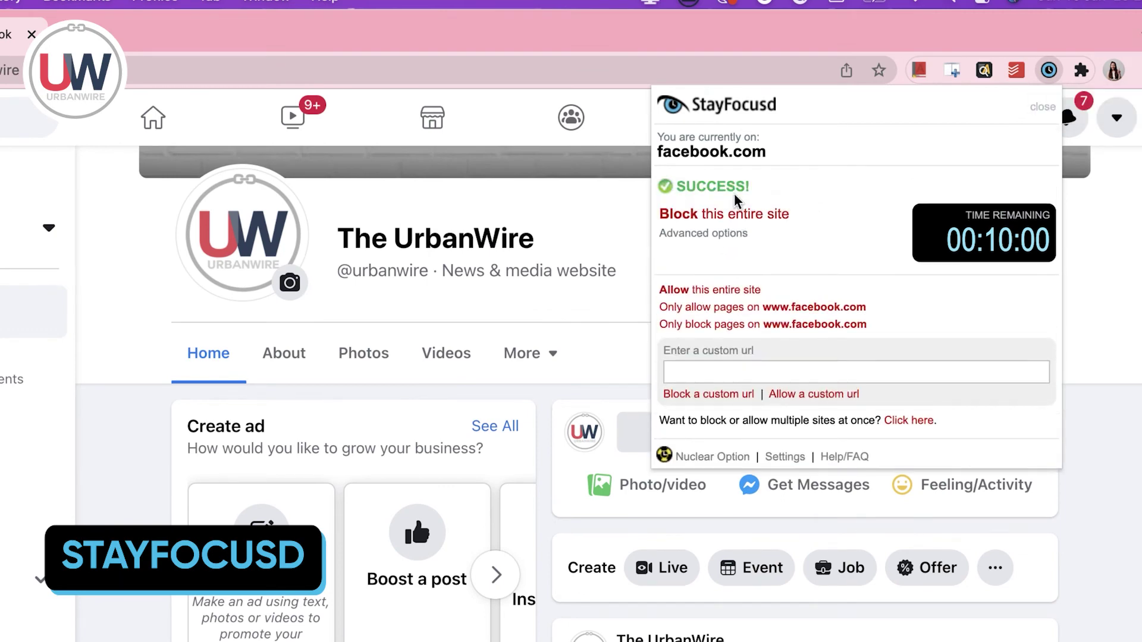
{"action": "key", "text": "Escape"}
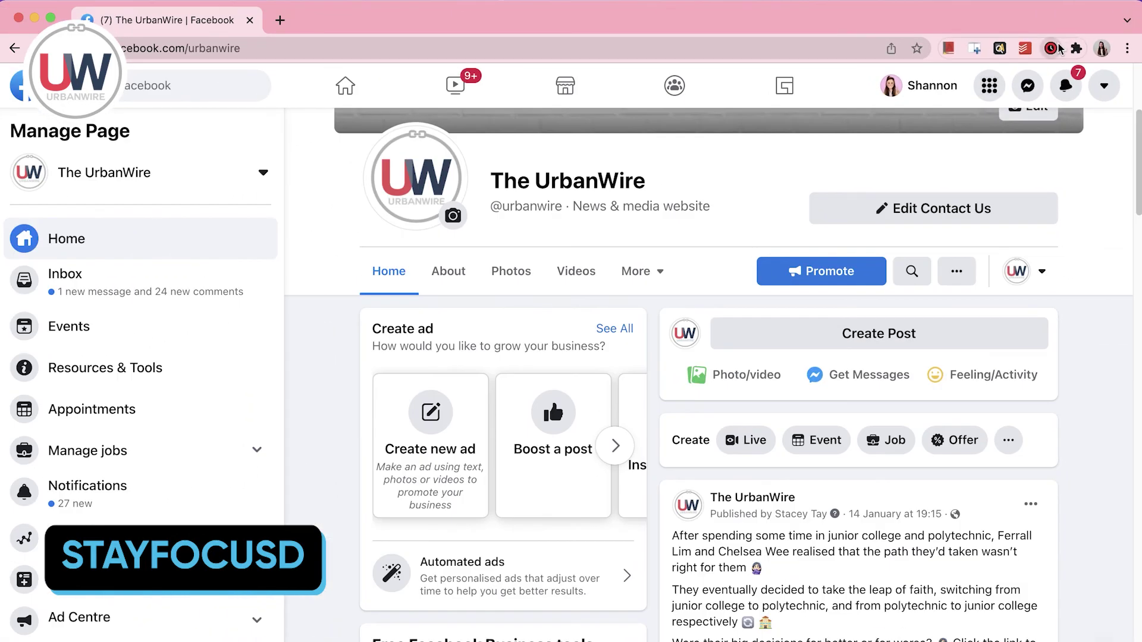
{"action": "left_click", "coordinate": [1056, 48]}
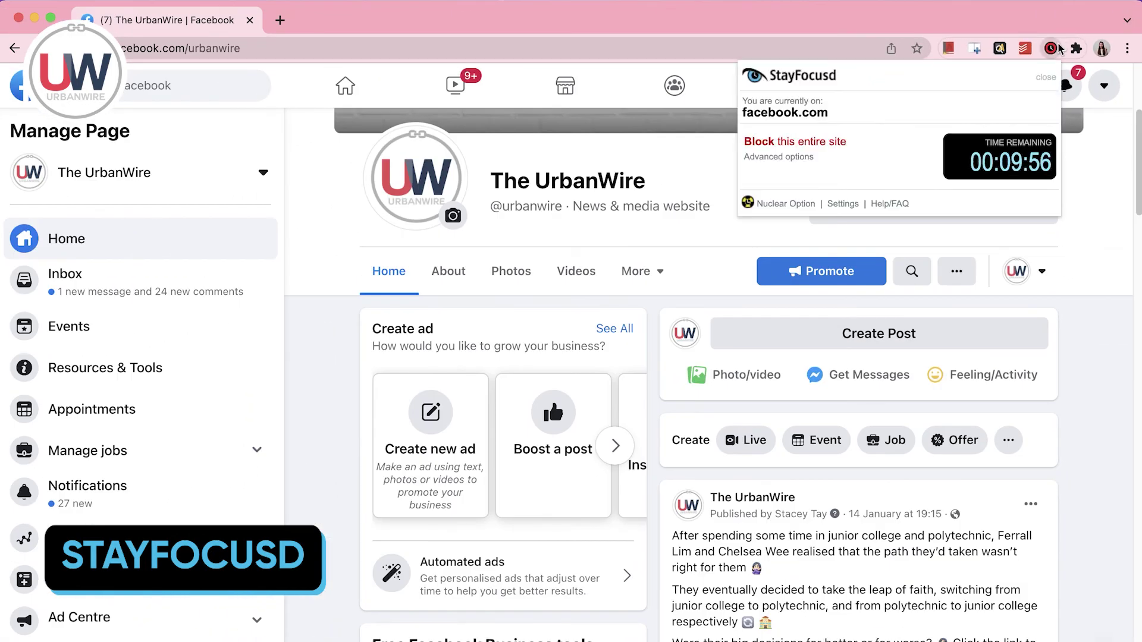